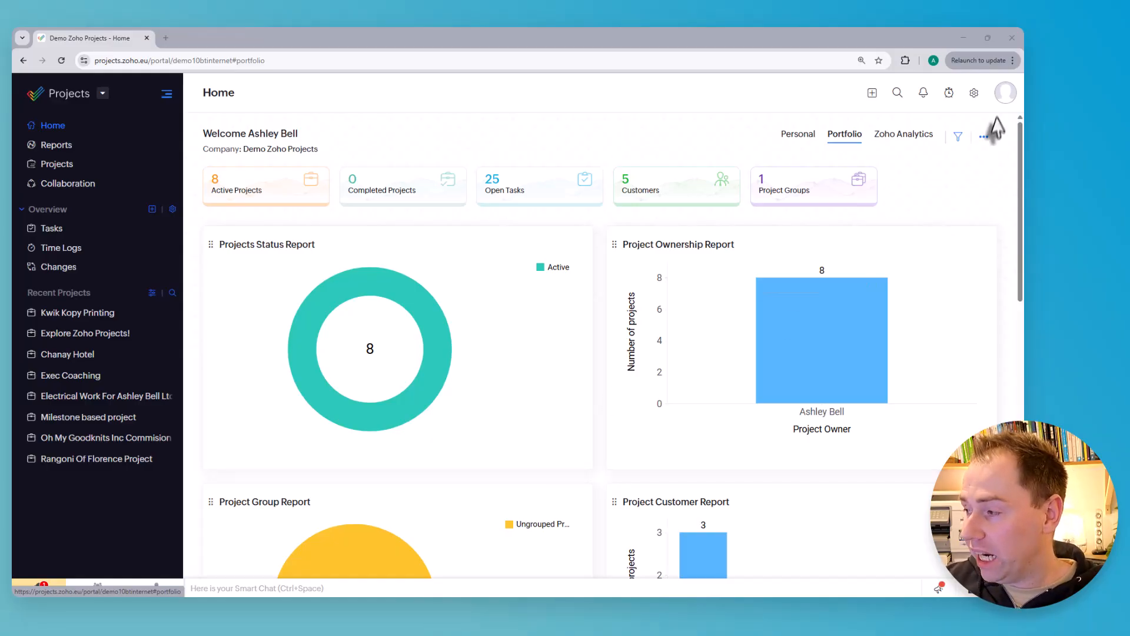
Start creating a custom project module in the portal's module customization settings and name it Issues
left_click(976, 96)
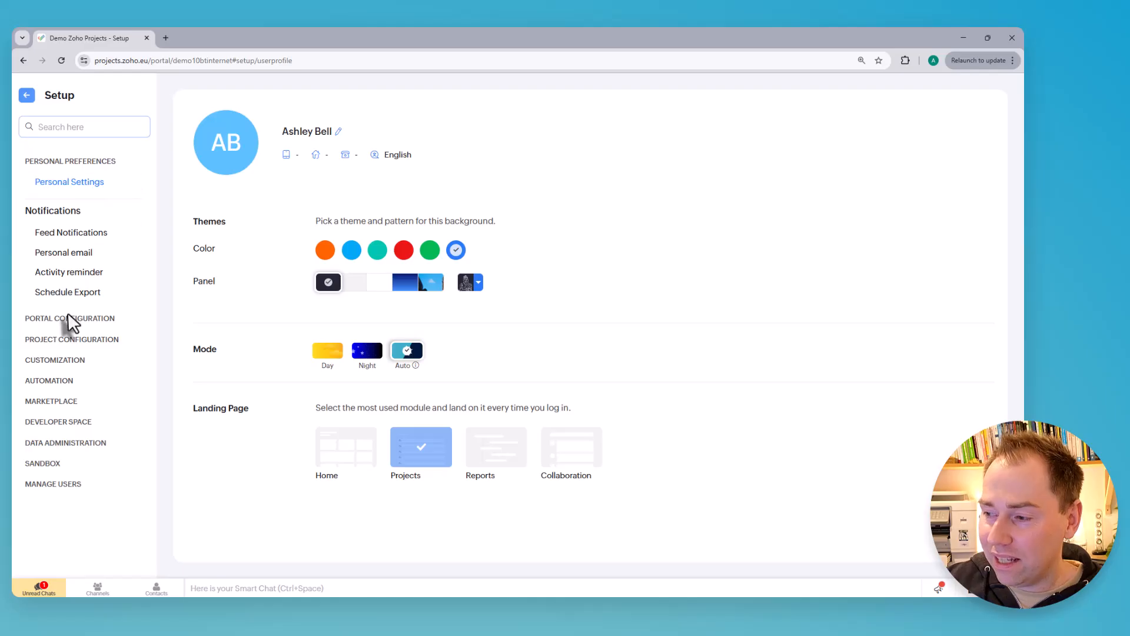
left_click(63, 365)
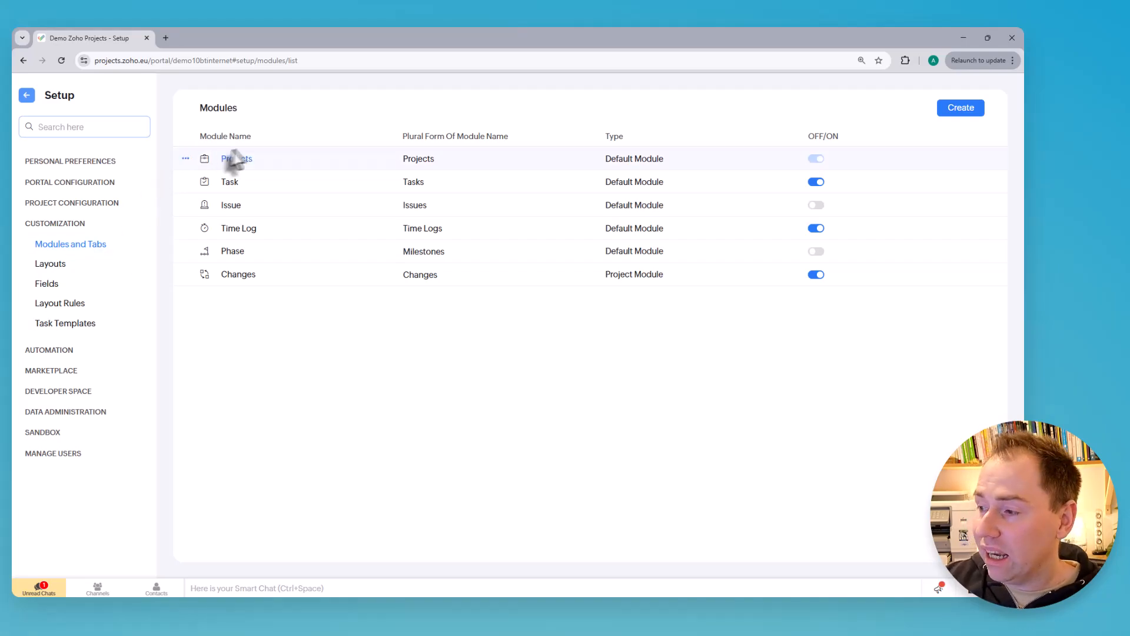
left_click(961, 110)
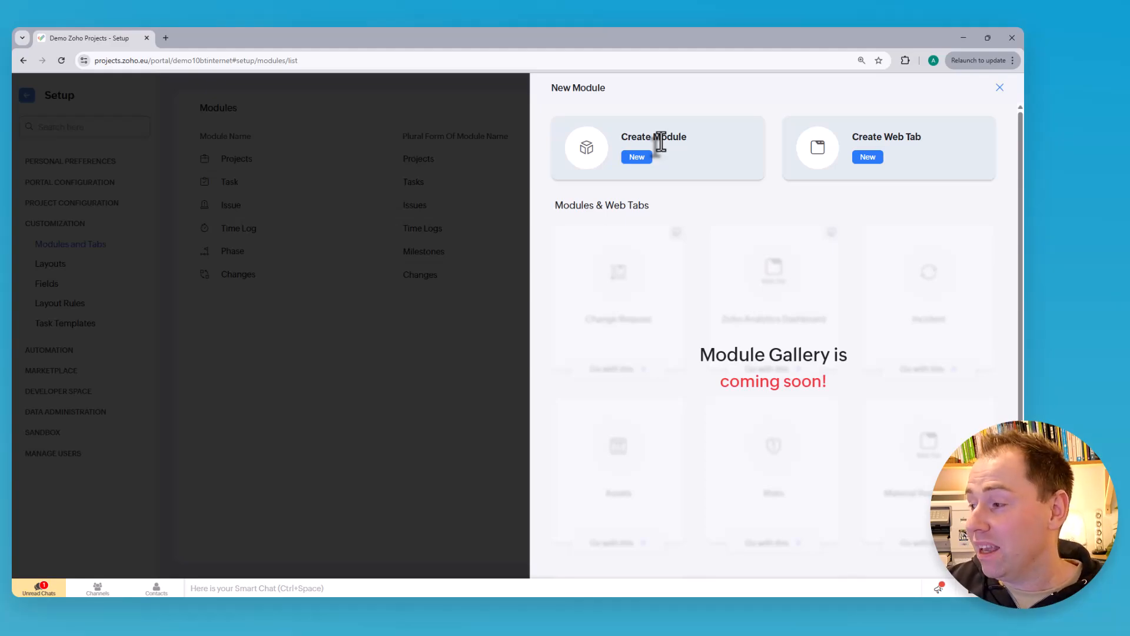
left_click(643, 165)
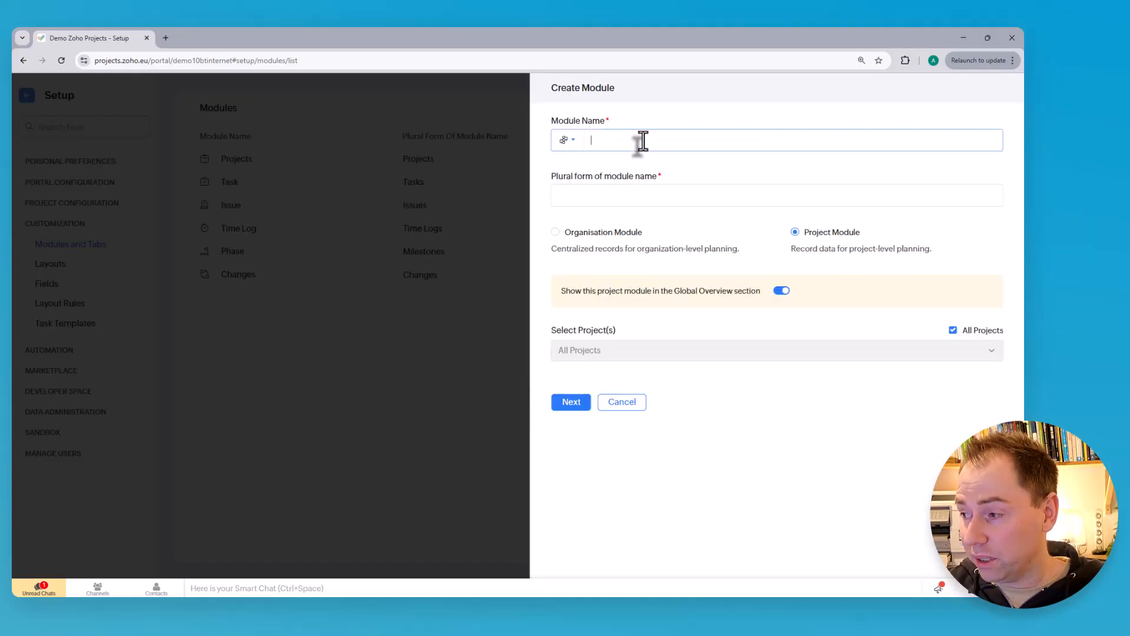
type("C")
key("BackSpace")
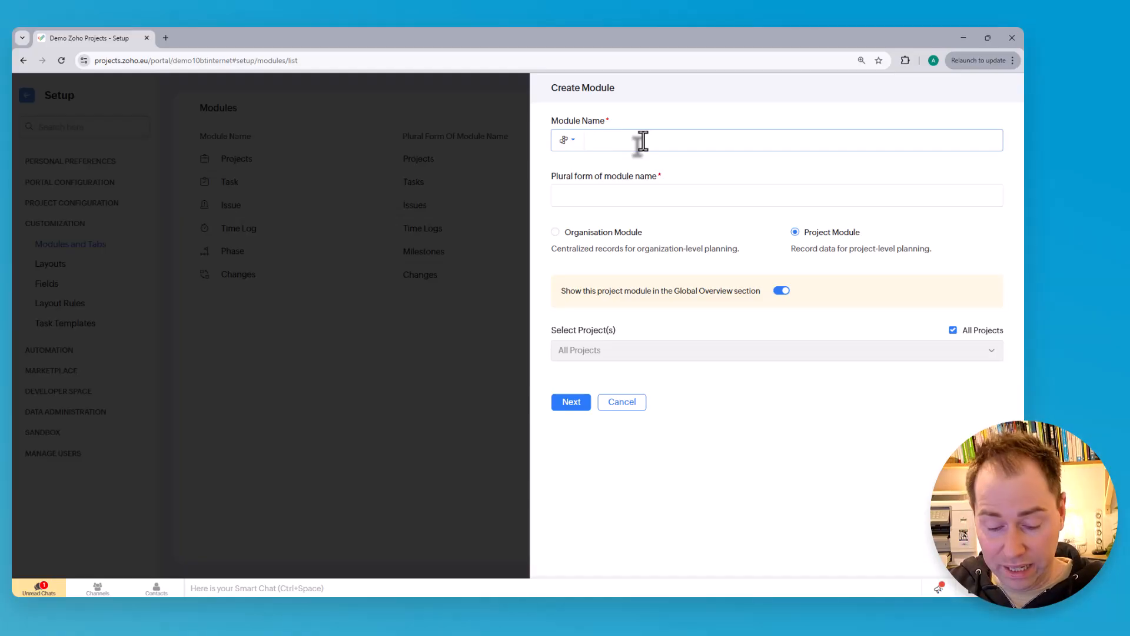
type("Issues")
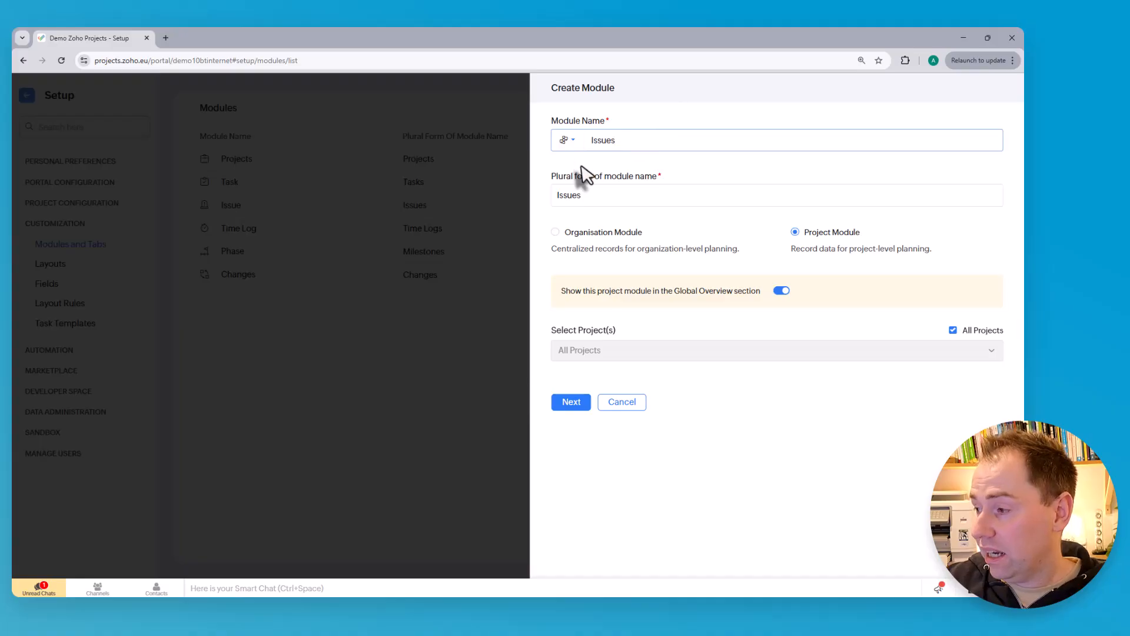
Browse the module icon set and assign the waveform icon from the Project Tracking group
left_click(571, 144)
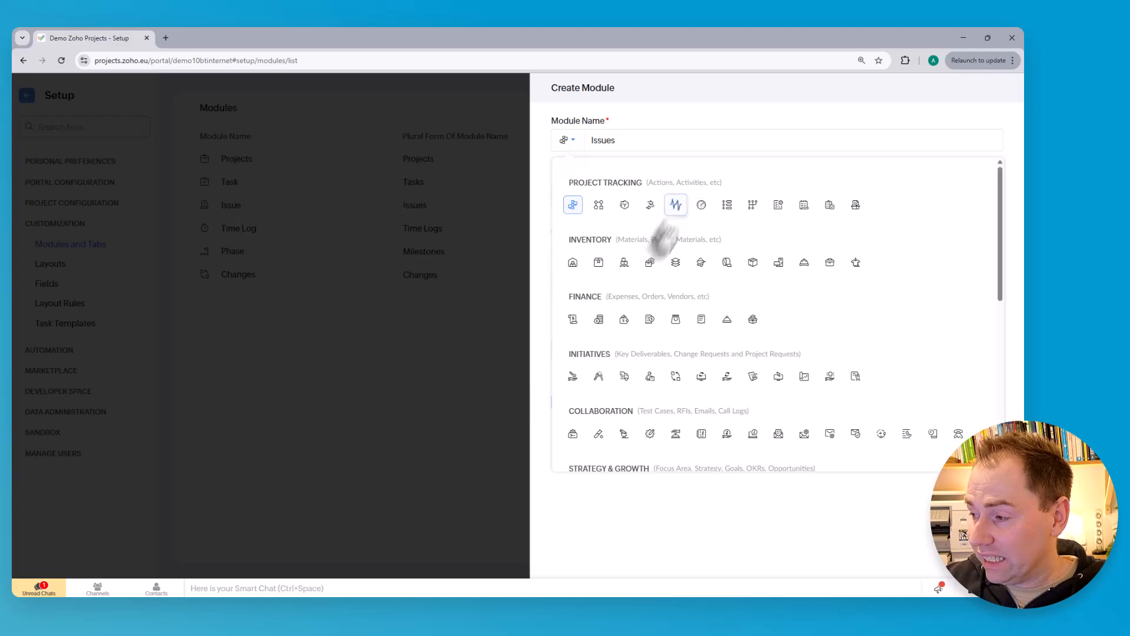
scroll(653, 243, "down", 1)
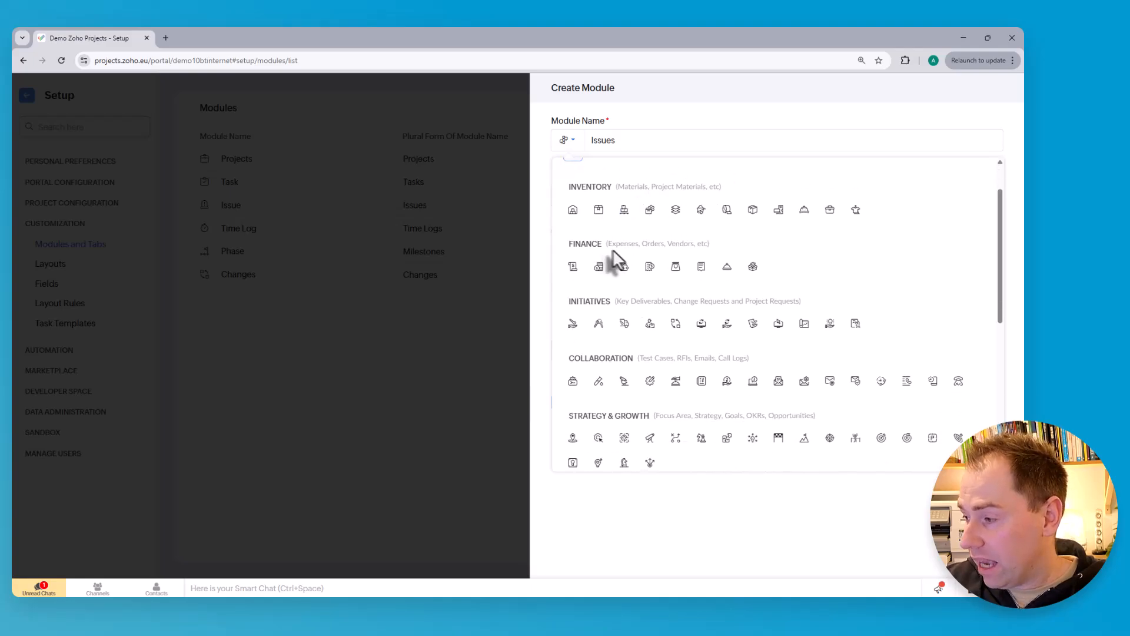
scroll(647, 292, "down", 1)
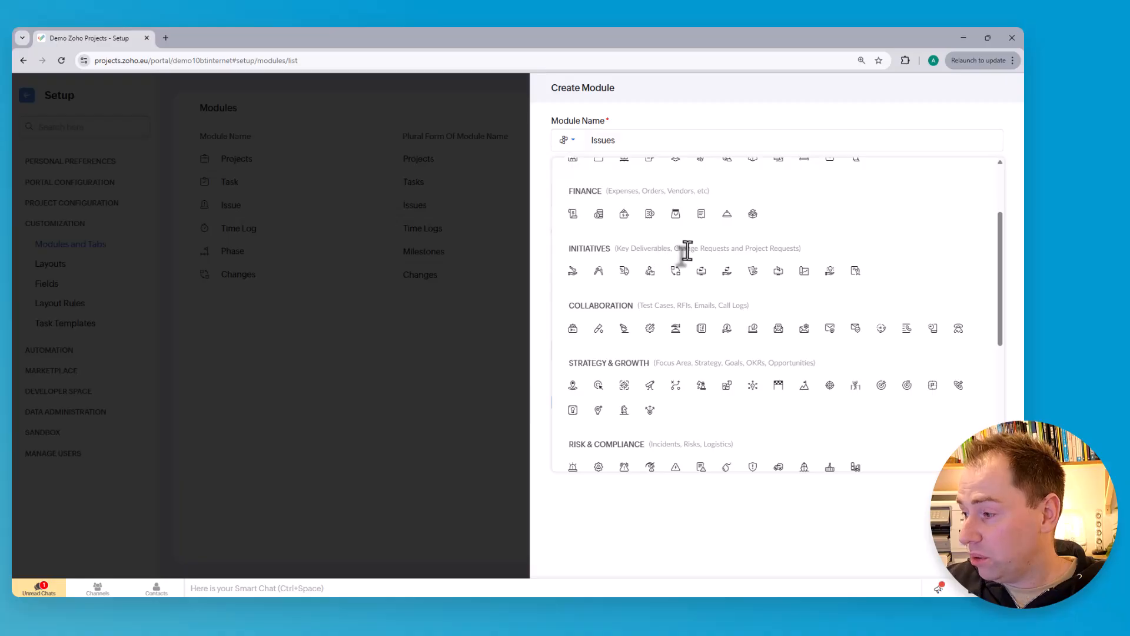
scroll(724, 264, "down", 1)
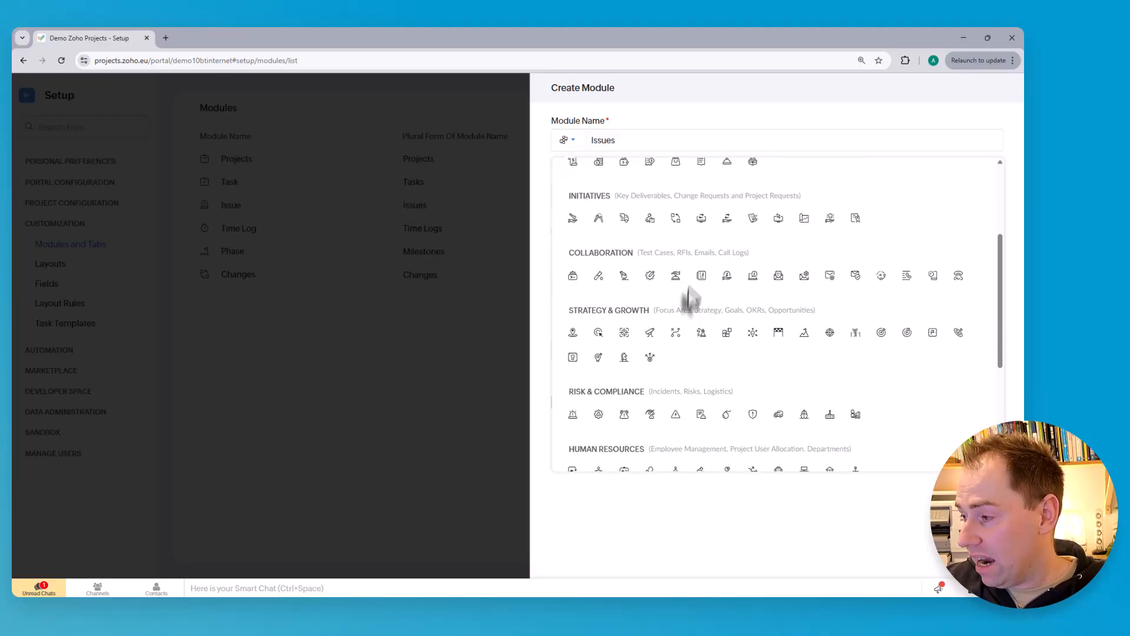
scroll(677, 294, "down", 1)
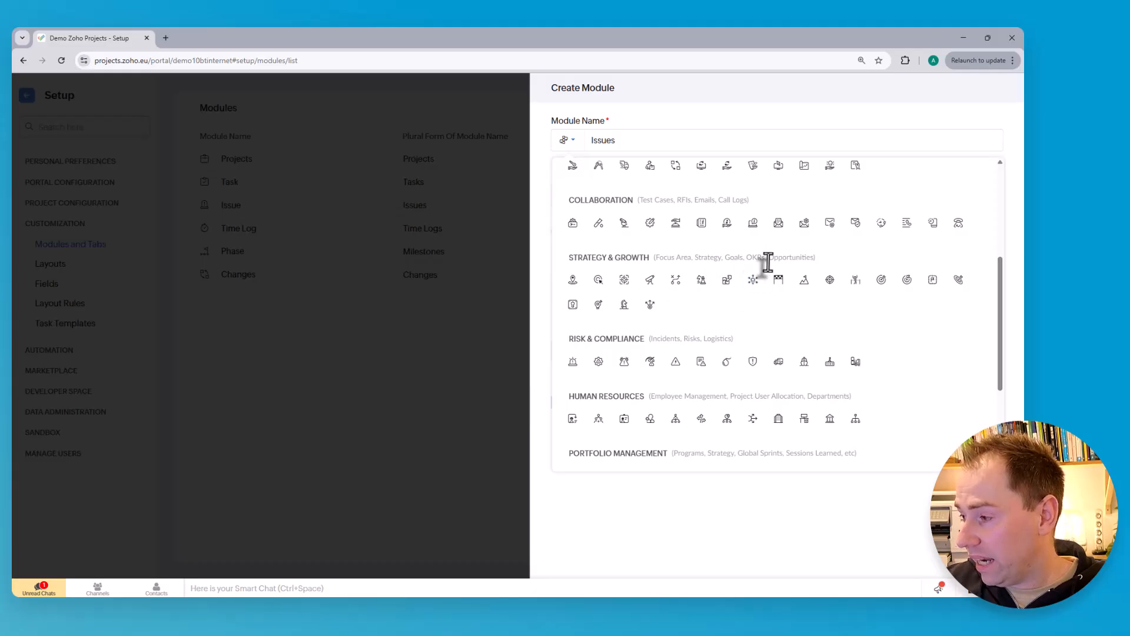
scroll(760, 270, "down", 1)
scroll(707, 289, "down", 1)
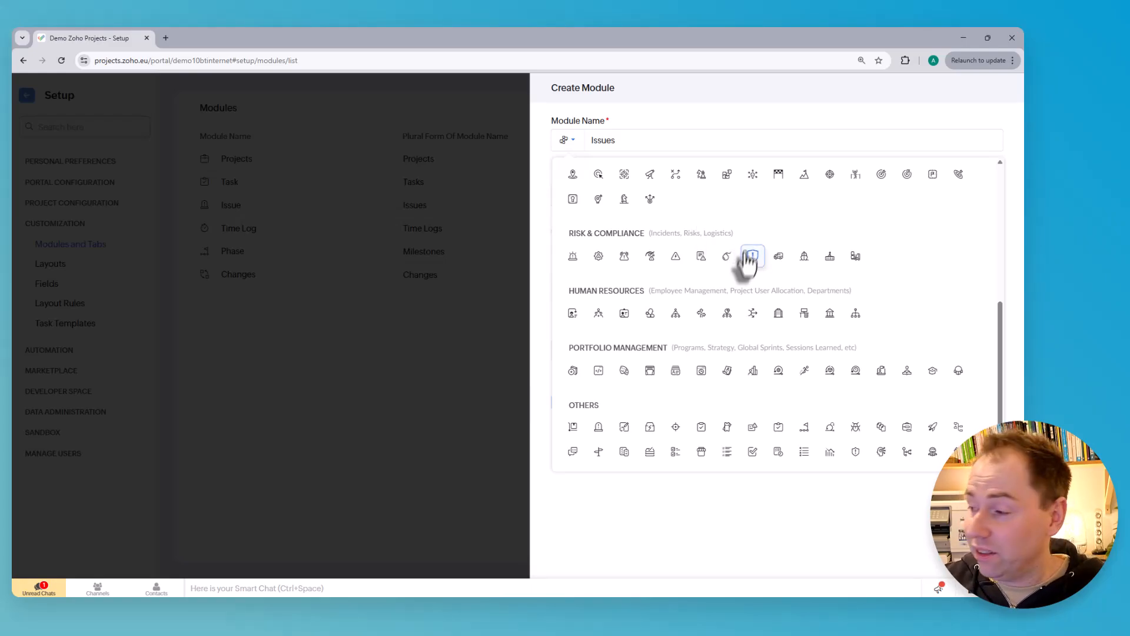
scroll(748, 294, "down", 1)
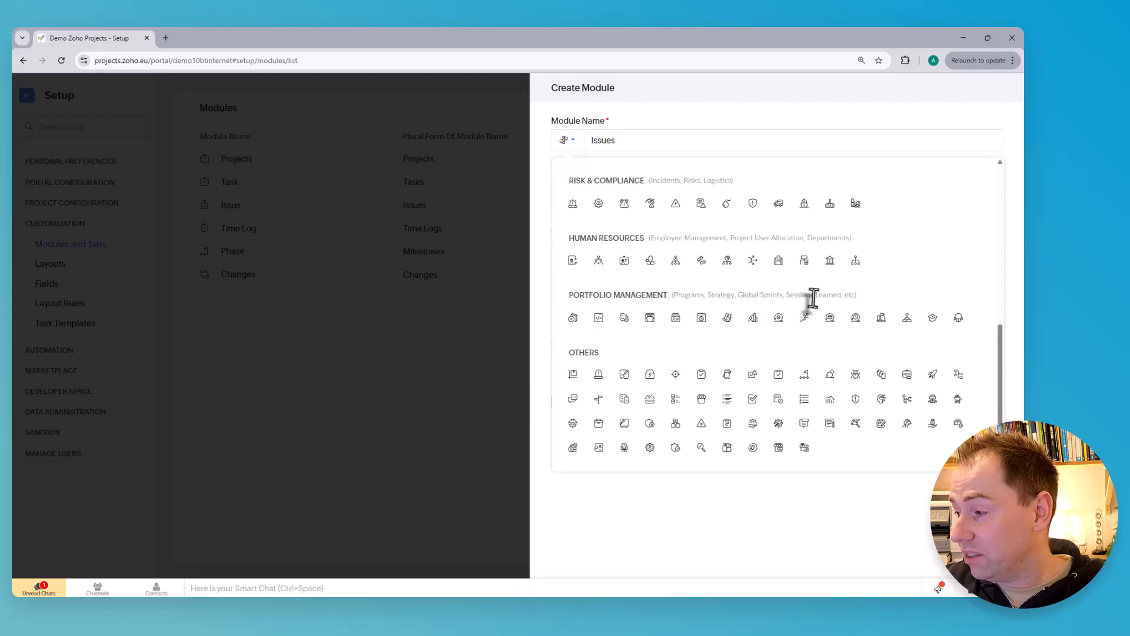
scroll(789, 296, "up", 1)
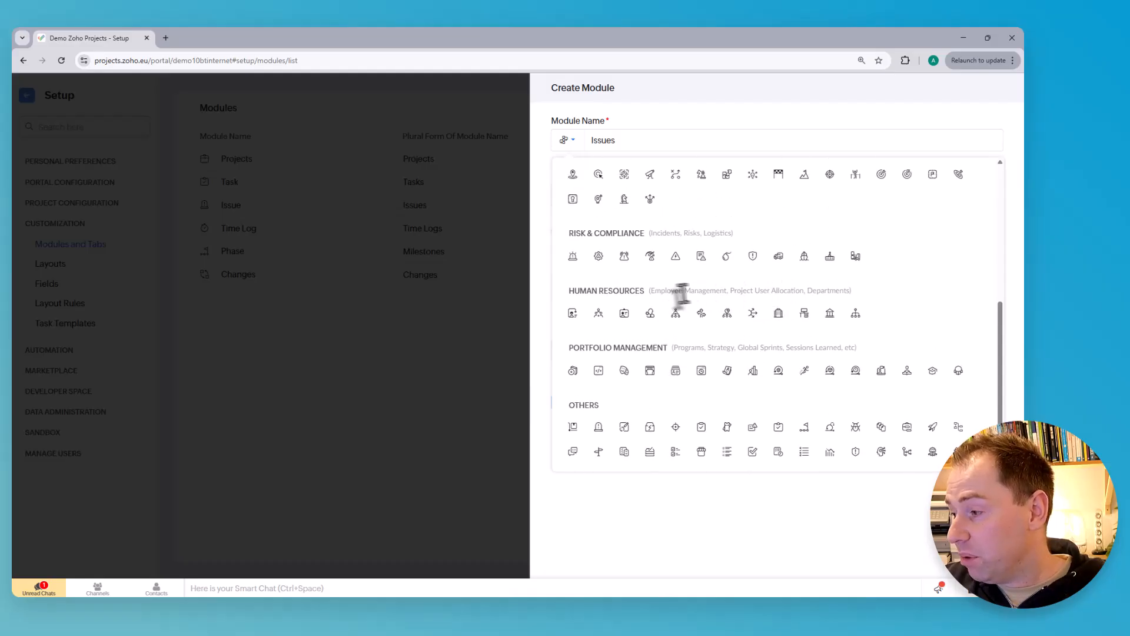
scroll(732, 351, "down", 1)
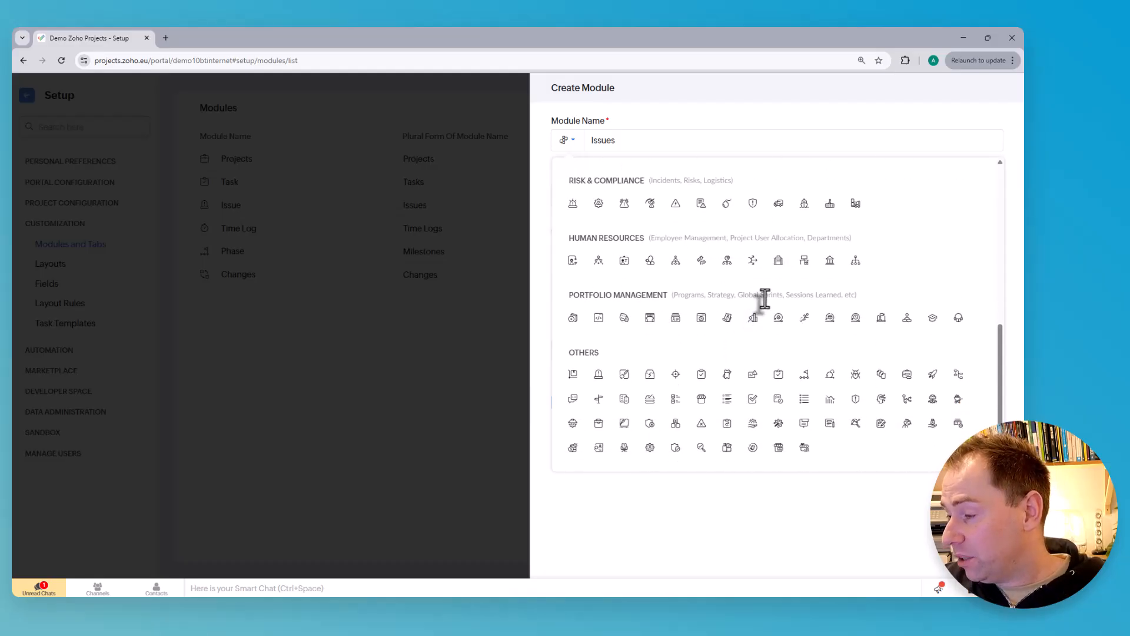
scroll(758, 299, "up", 1)
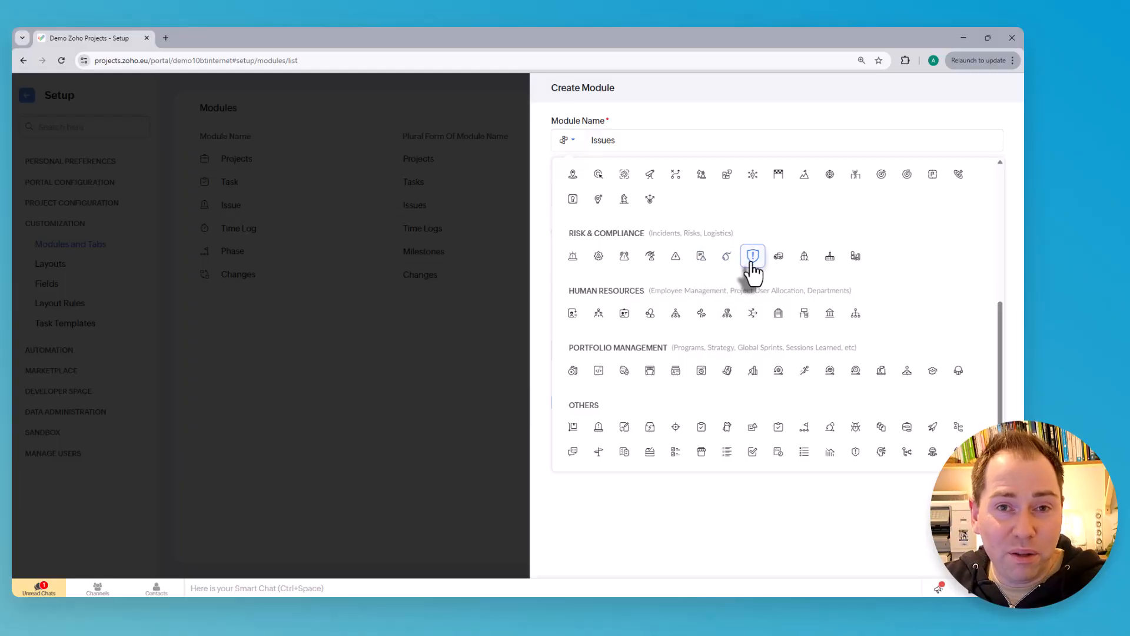
scroll(744, 265, "up", 3)
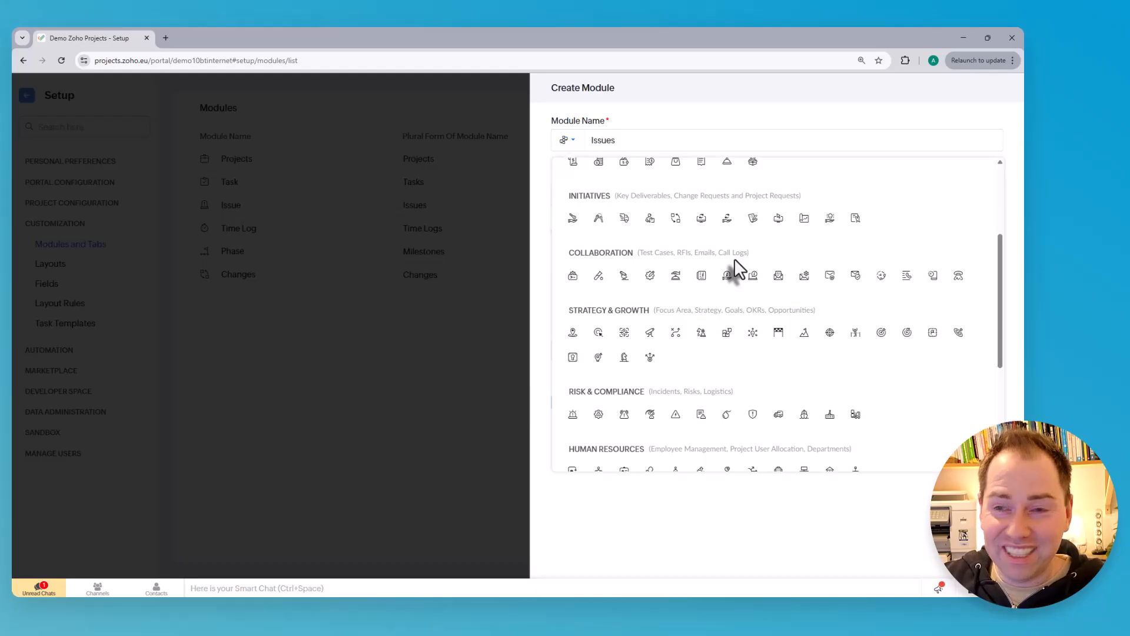
scroll(755, 300, "up", 3)
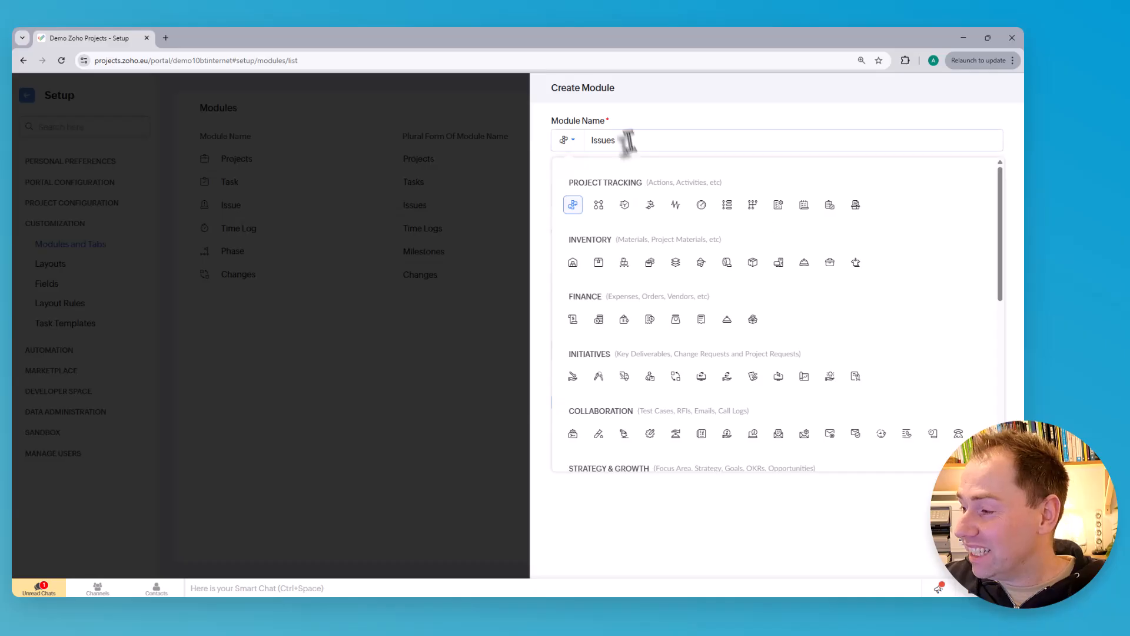
left_click(676, 206)
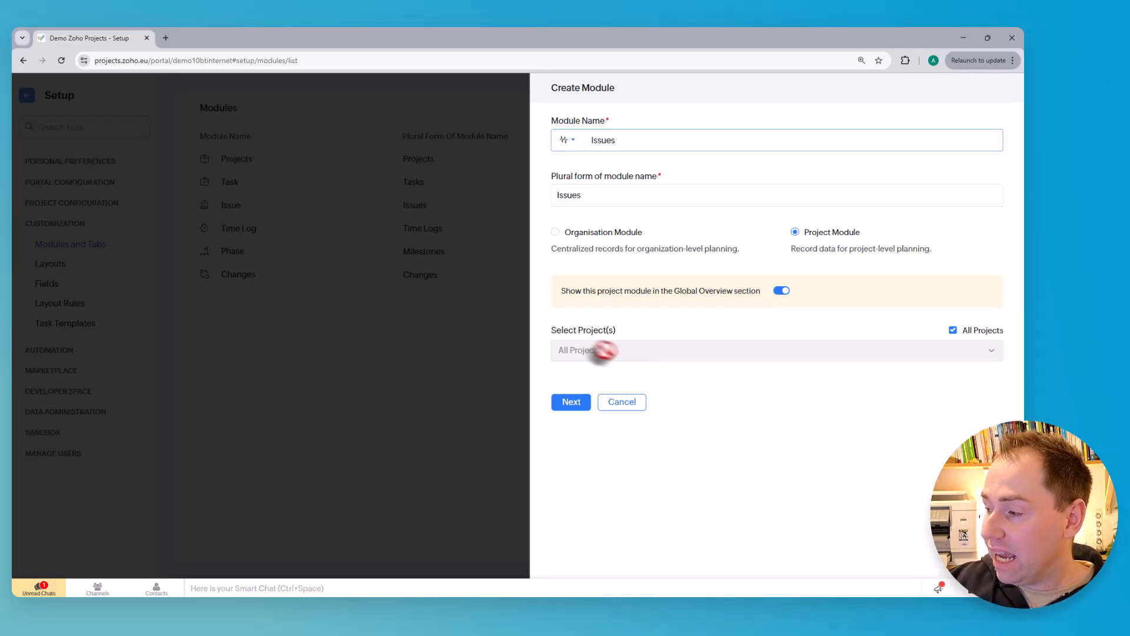
Rename the new module RAID, keep it available to all projects, and proceed to its layout configuration
left_click(571, 404)
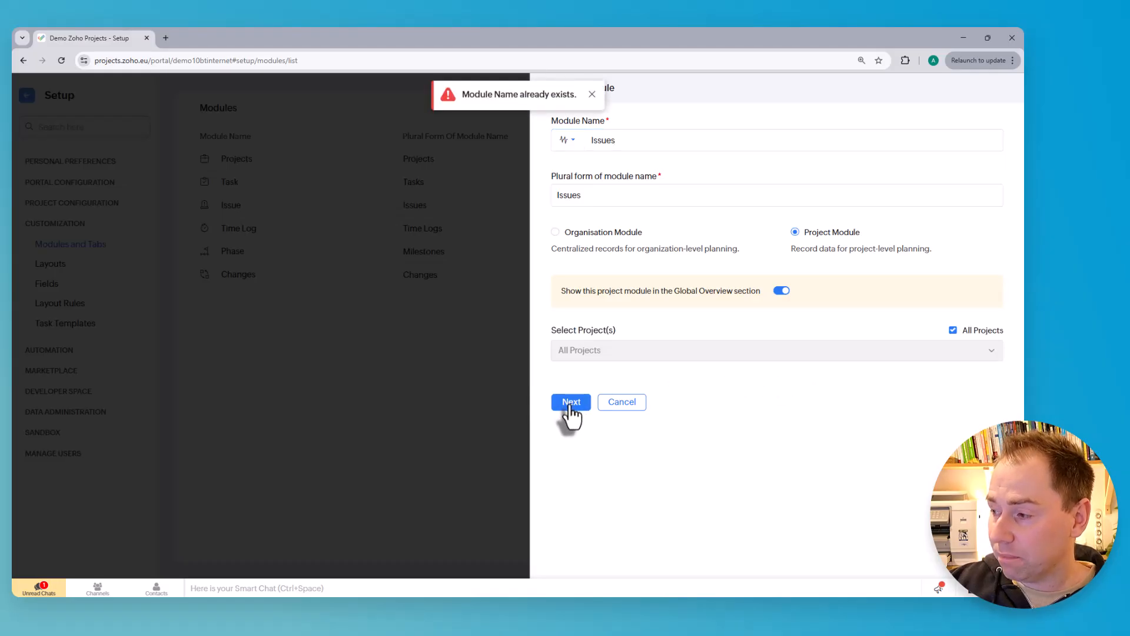
left_click(618, 142)
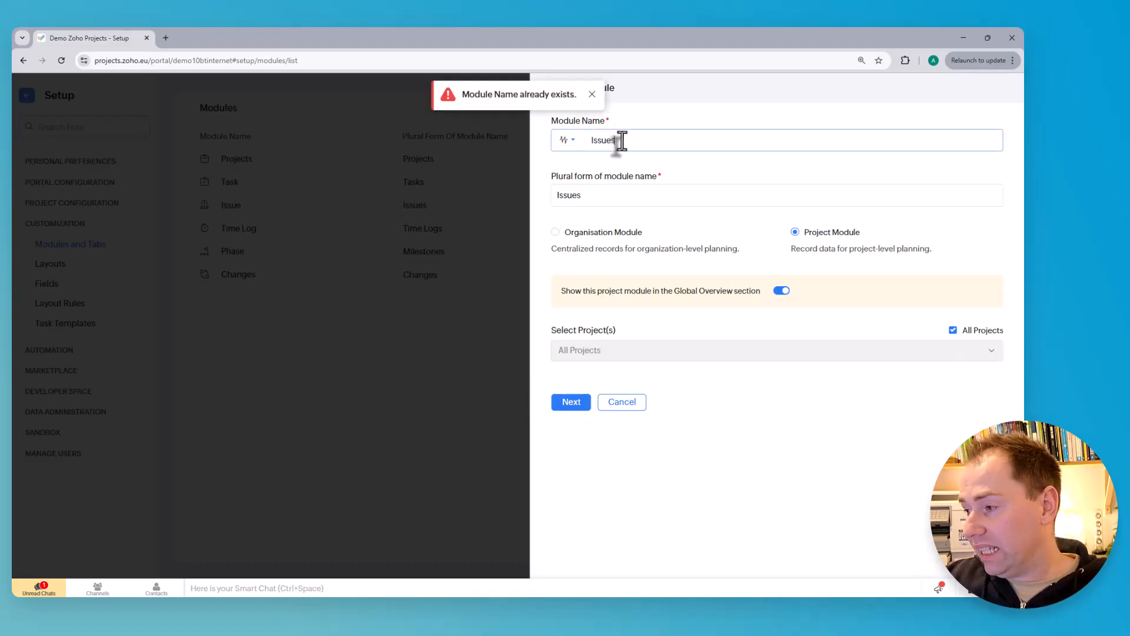
key("BackSpace")
key("BackSpace")
key("BackSpace")
key("BackSpace")
key("BackSpace")
key("BackSpace")
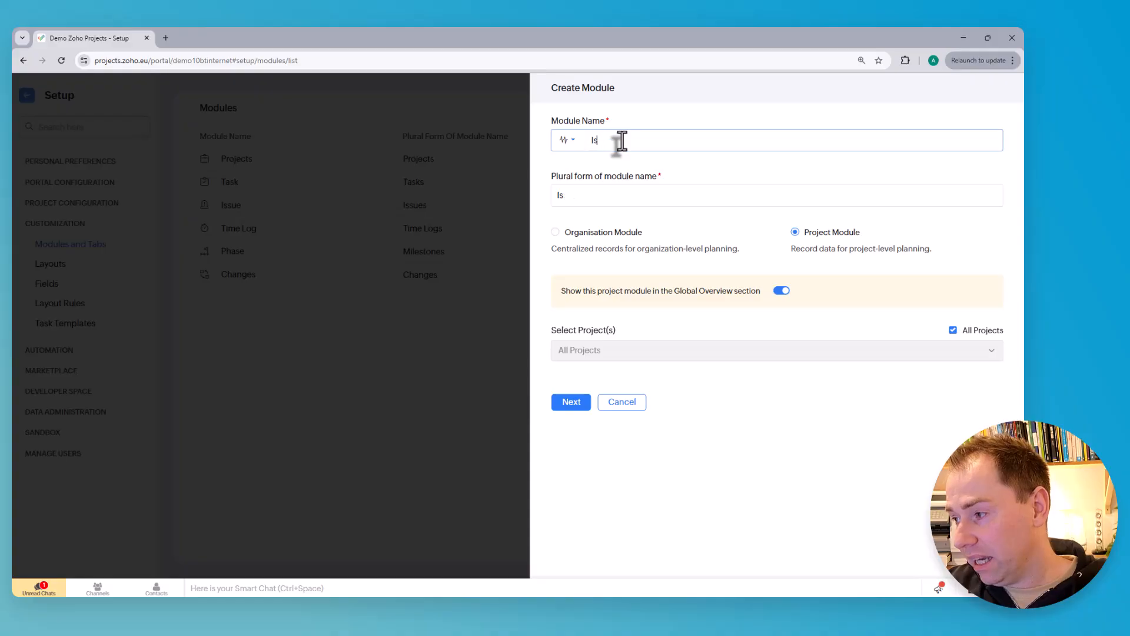
type("RAID")
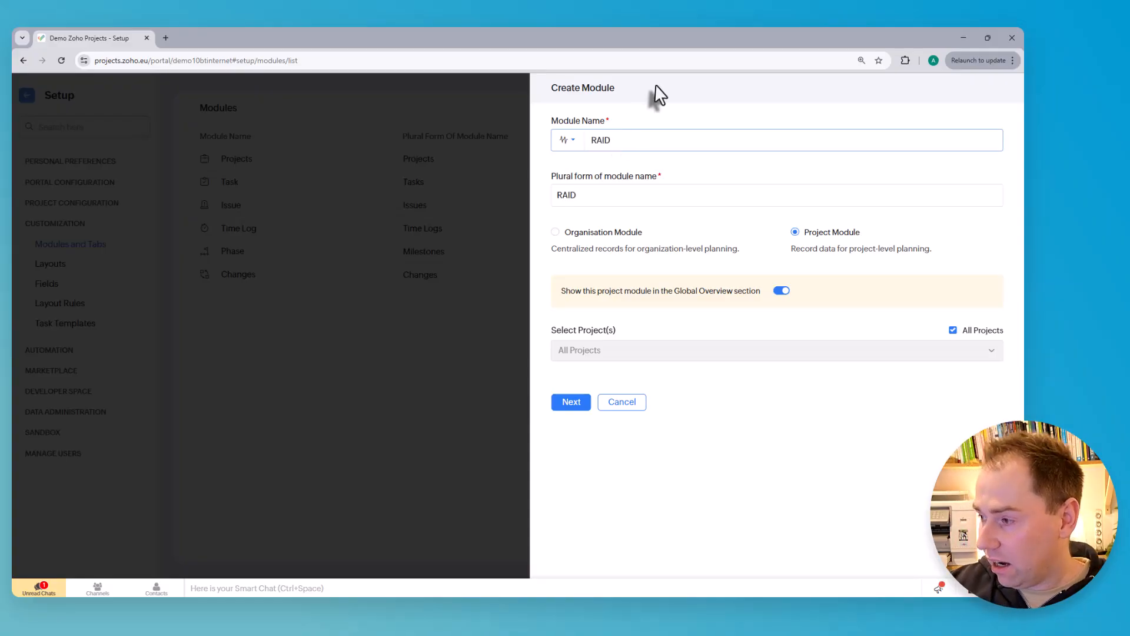
left_click(576, 406)
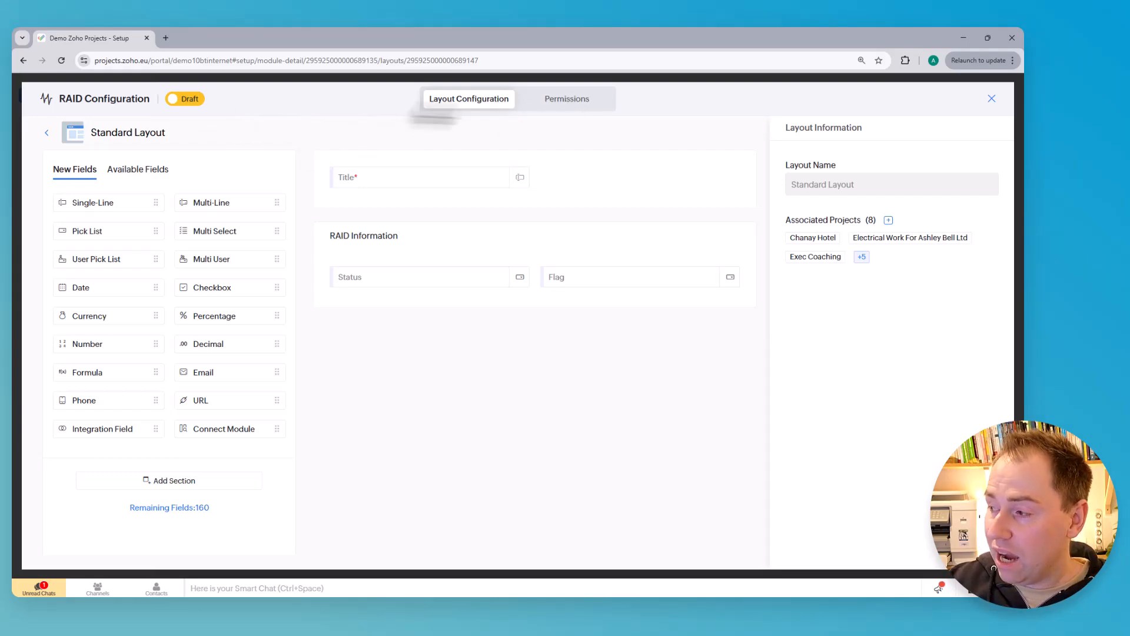
Publish the RAID module from its draft state and close its configuration
left_click(189, 100)
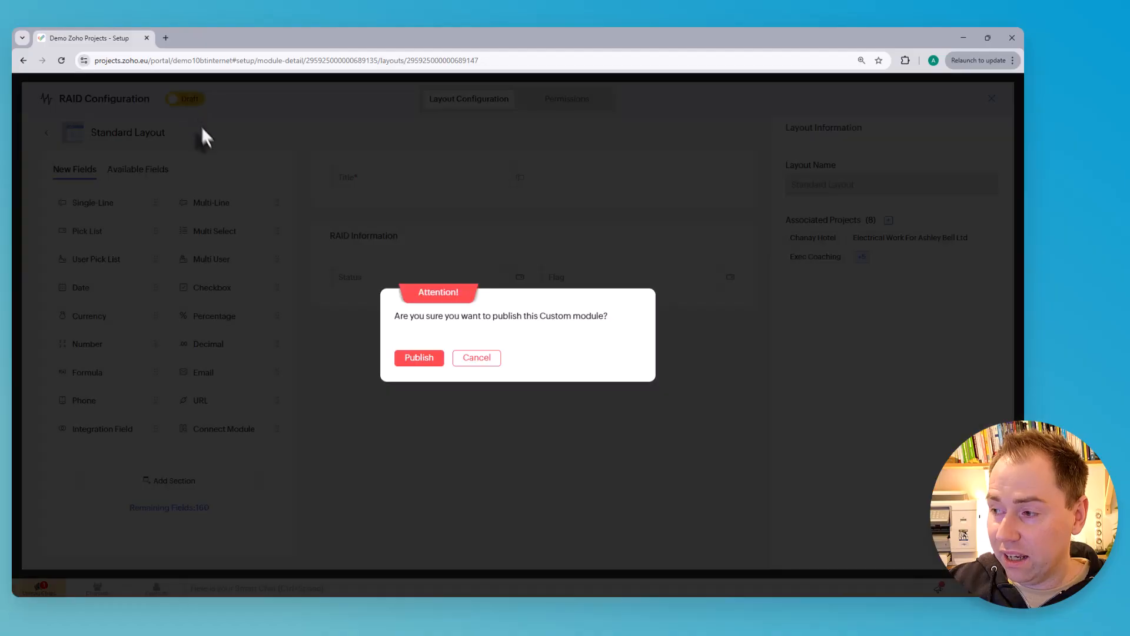
left_click(420, 359)
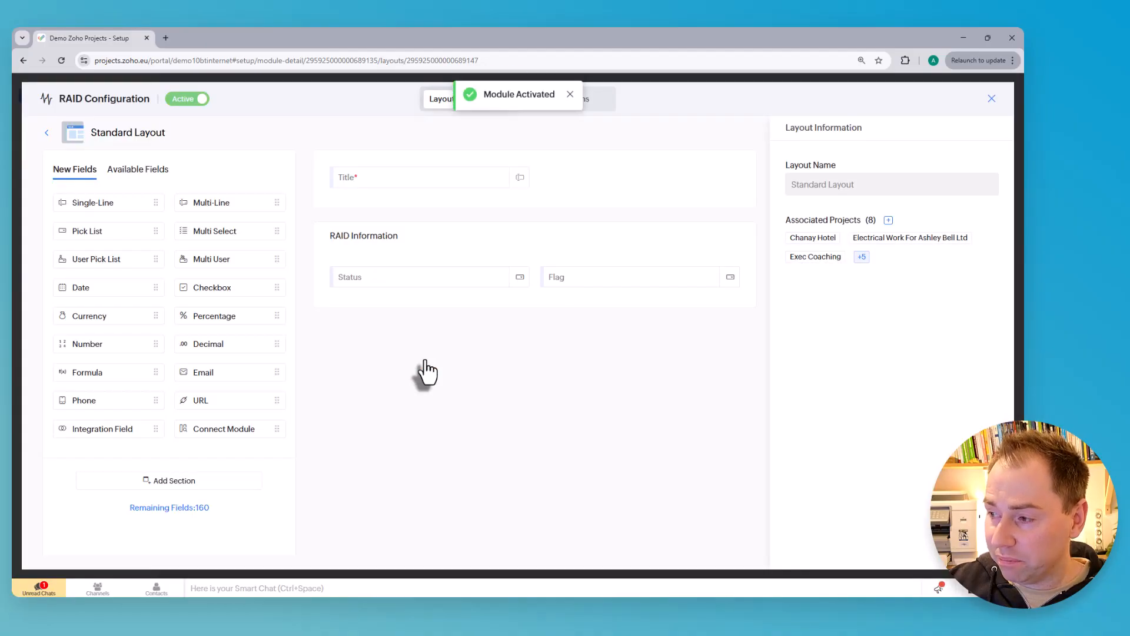
left_click(991, 98)
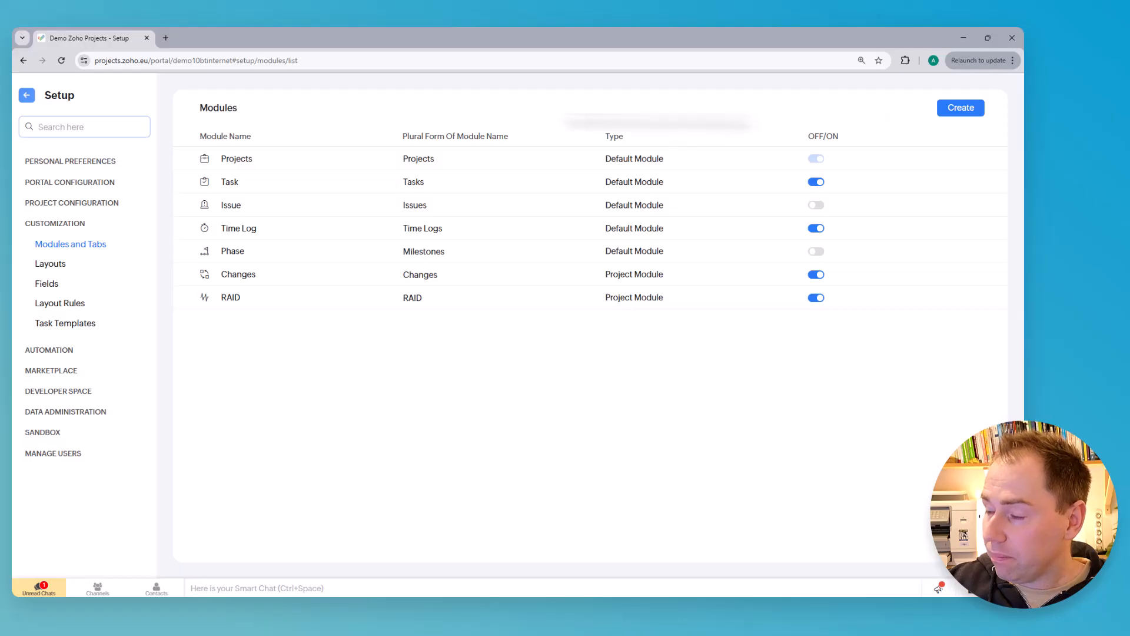
Leave the setup area and open the Changes module inside the Kwik Kopy Printing project
left_click(29, 98)
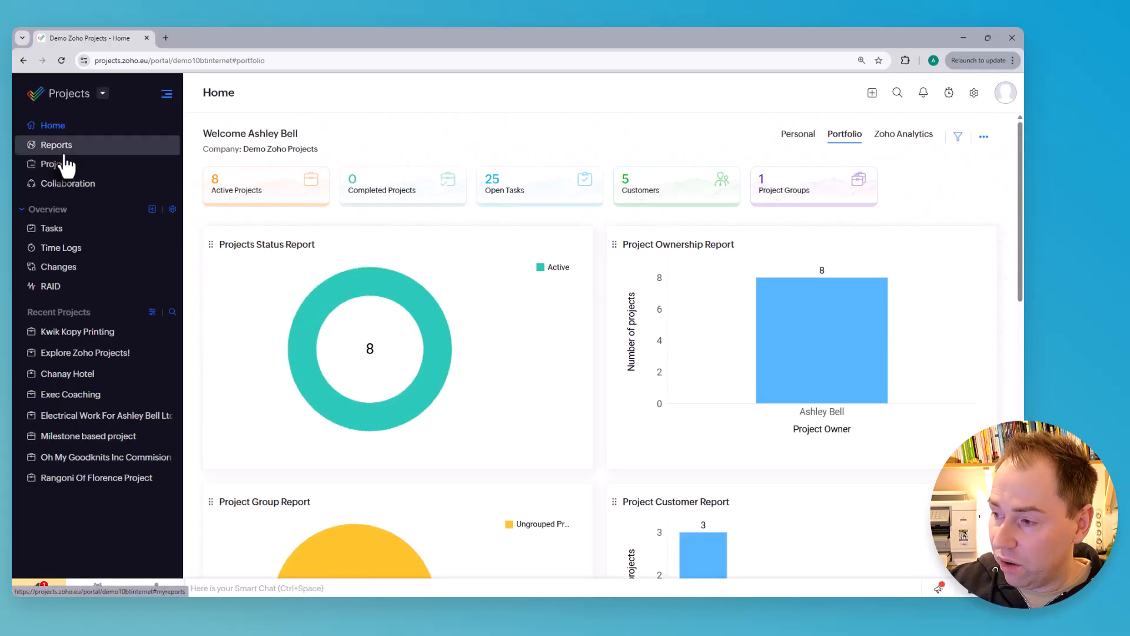
left_click(85, 170)
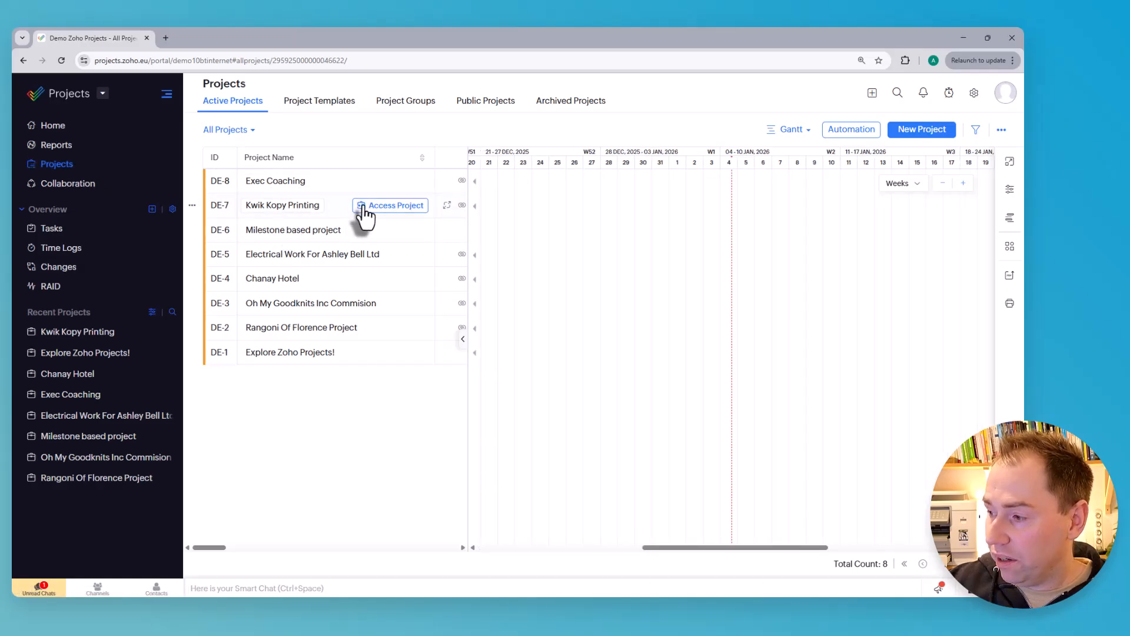
left_click(362, 206)
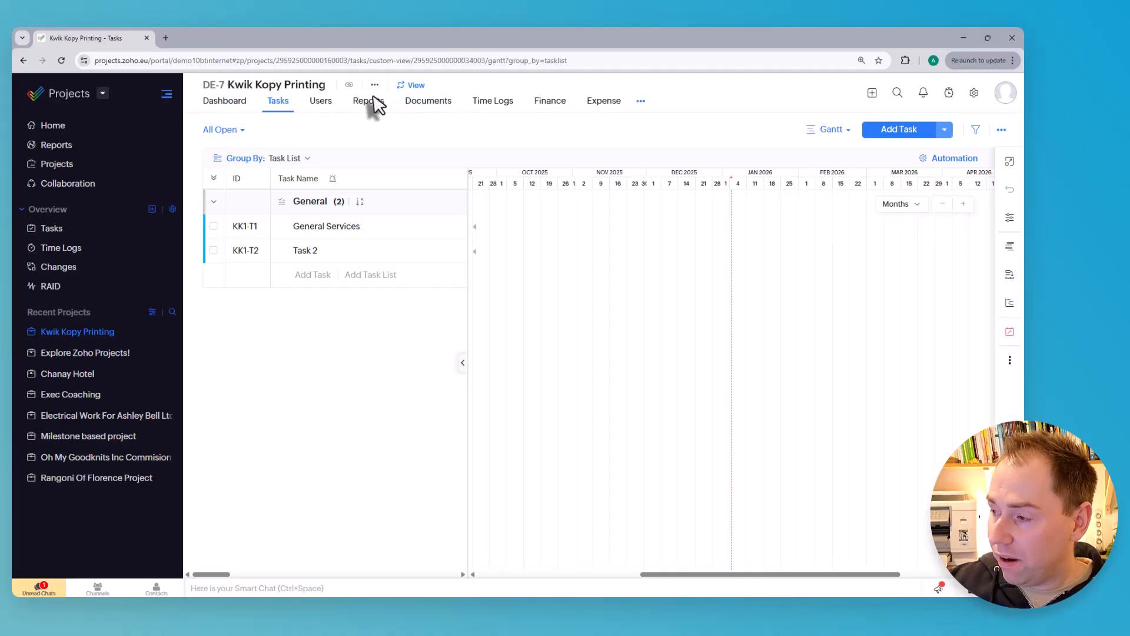
left_click(642, 103)
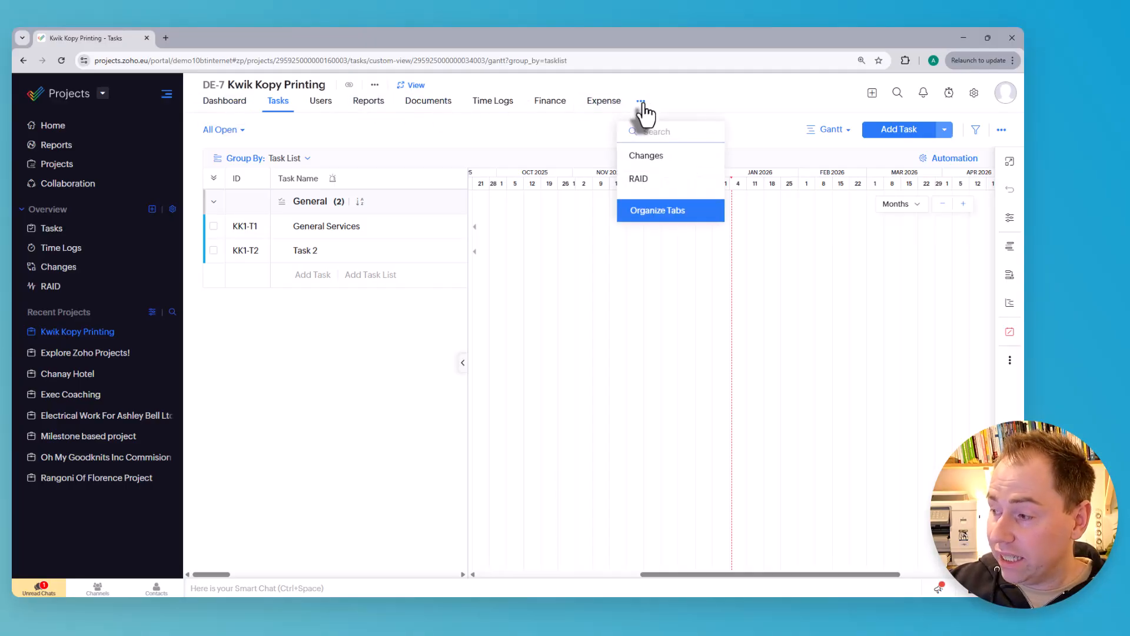
left_click(648, 156)
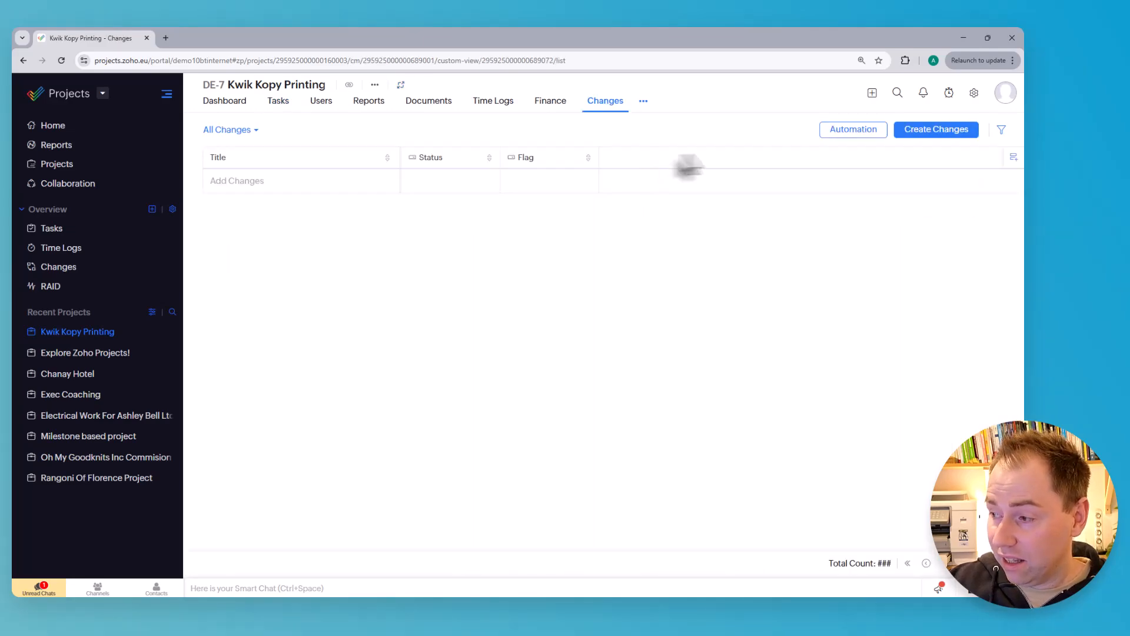
Add a change record titled Test to the project, view its details and close them
left_click(248, 183)
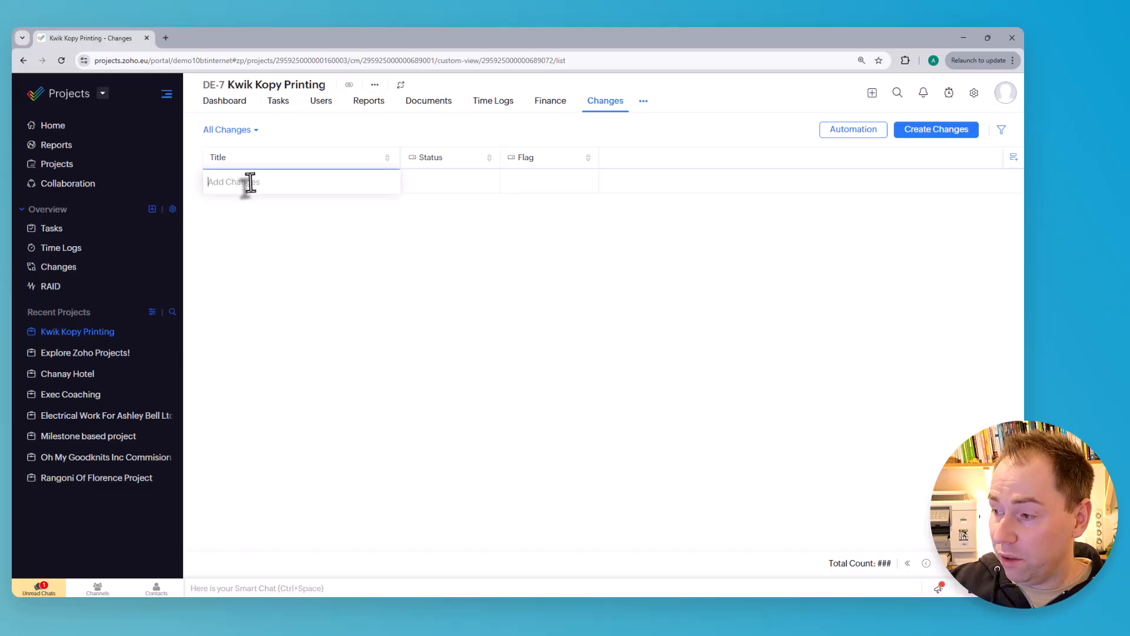
type("Test")
key("Return")
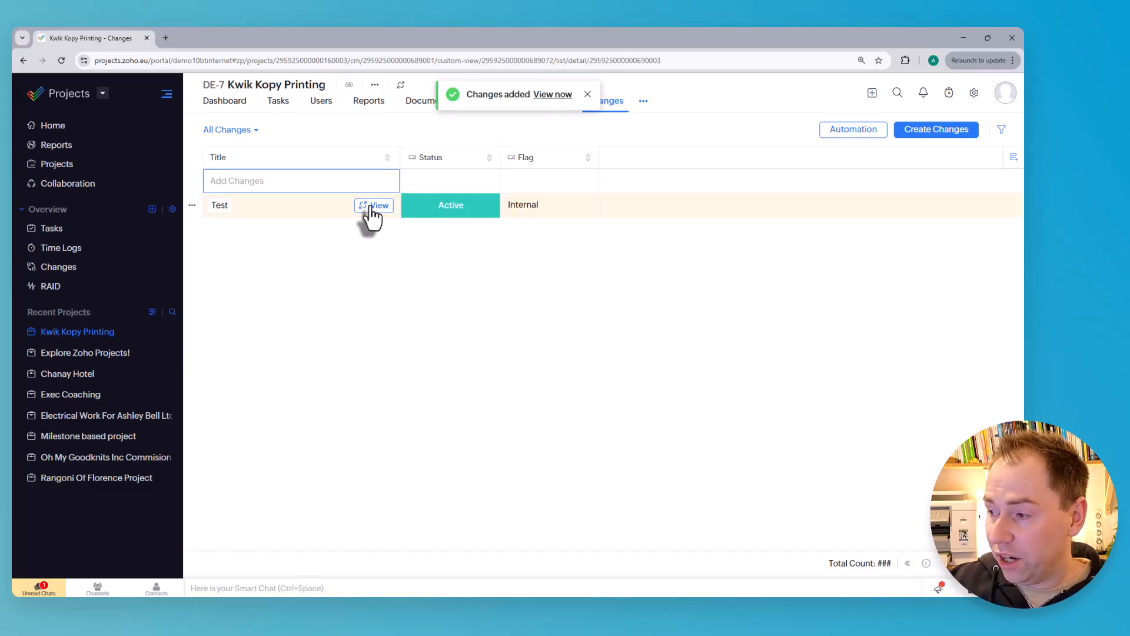
left_click(371, 206)
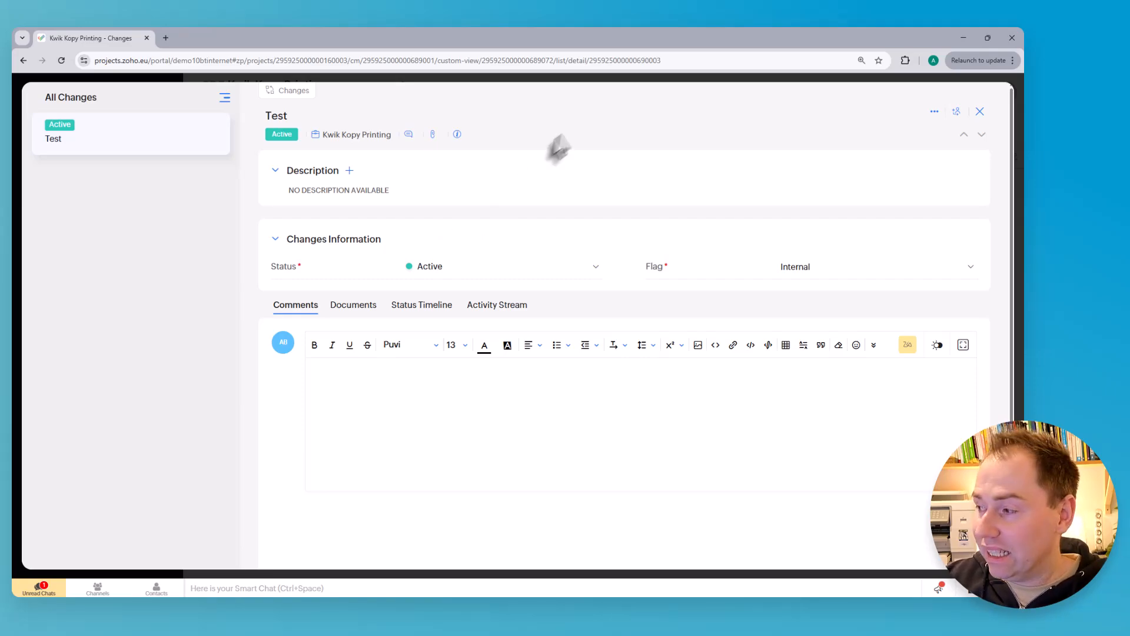
left_click(980, 112)
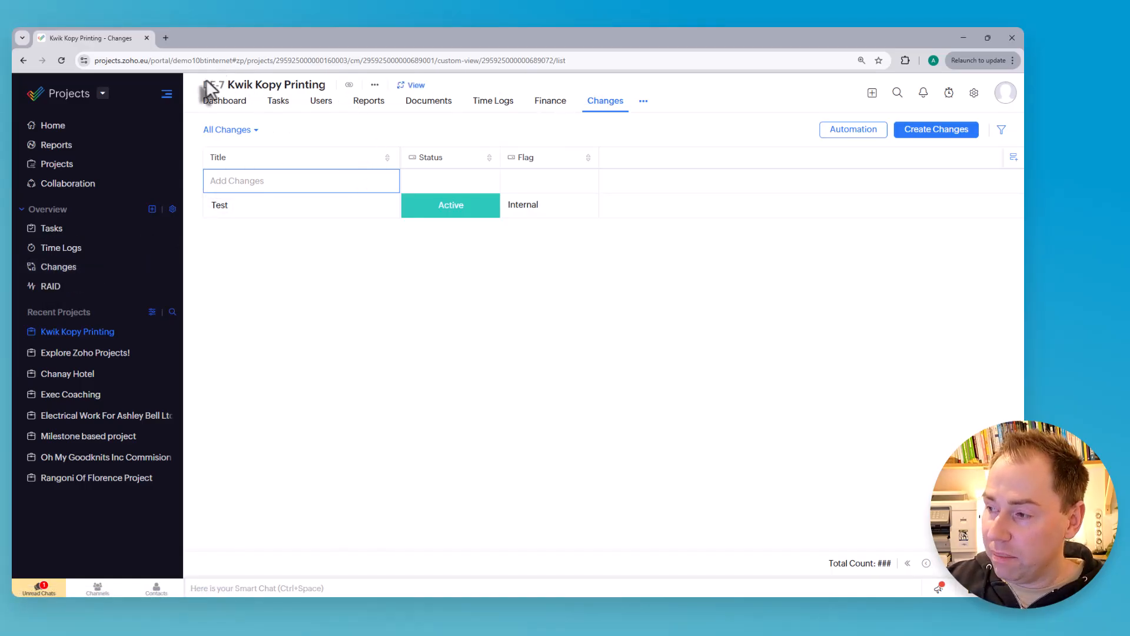
Open the global Changes overview and check which project the Test record belongs to
left_click_drag(203, 85, 326, 86)
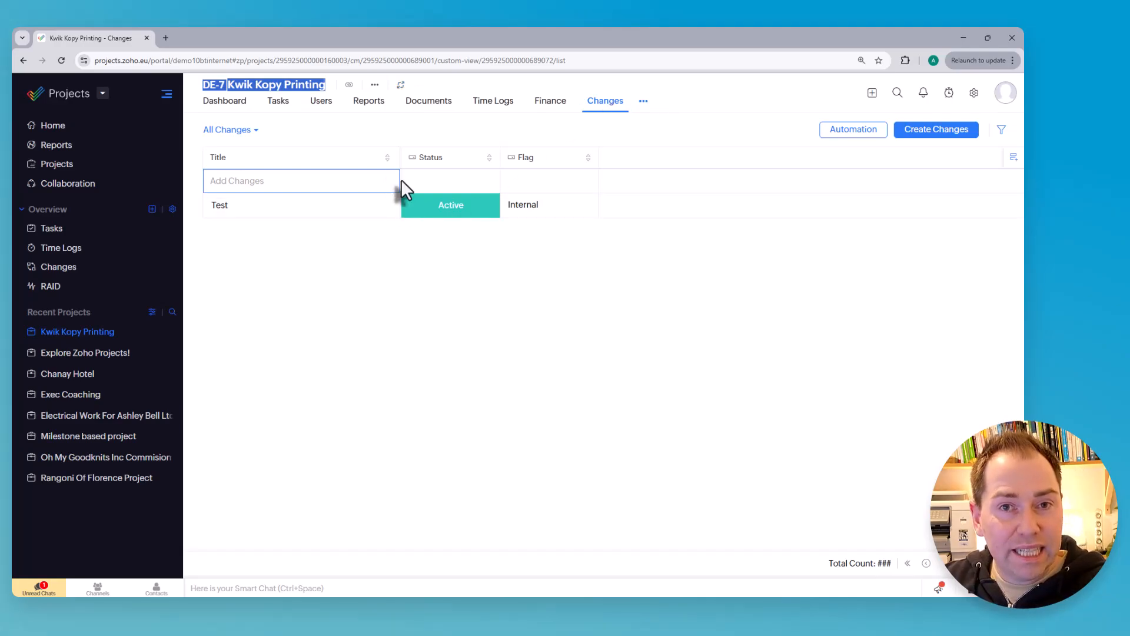
left_click(58, 272)
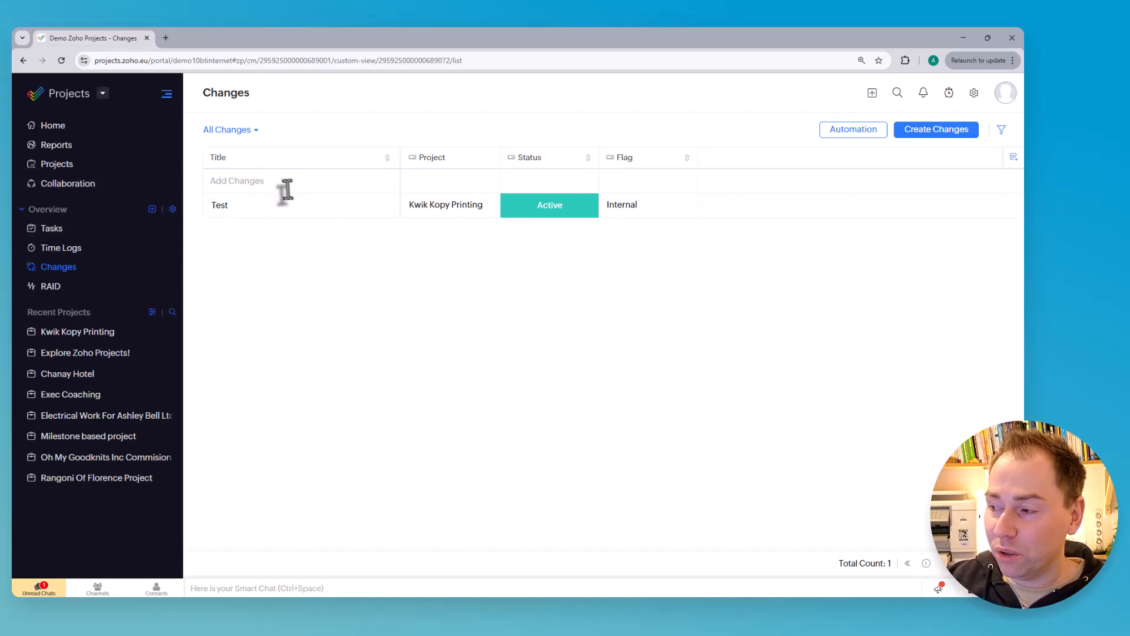
left_click_drag(410, 205, 496, 212)
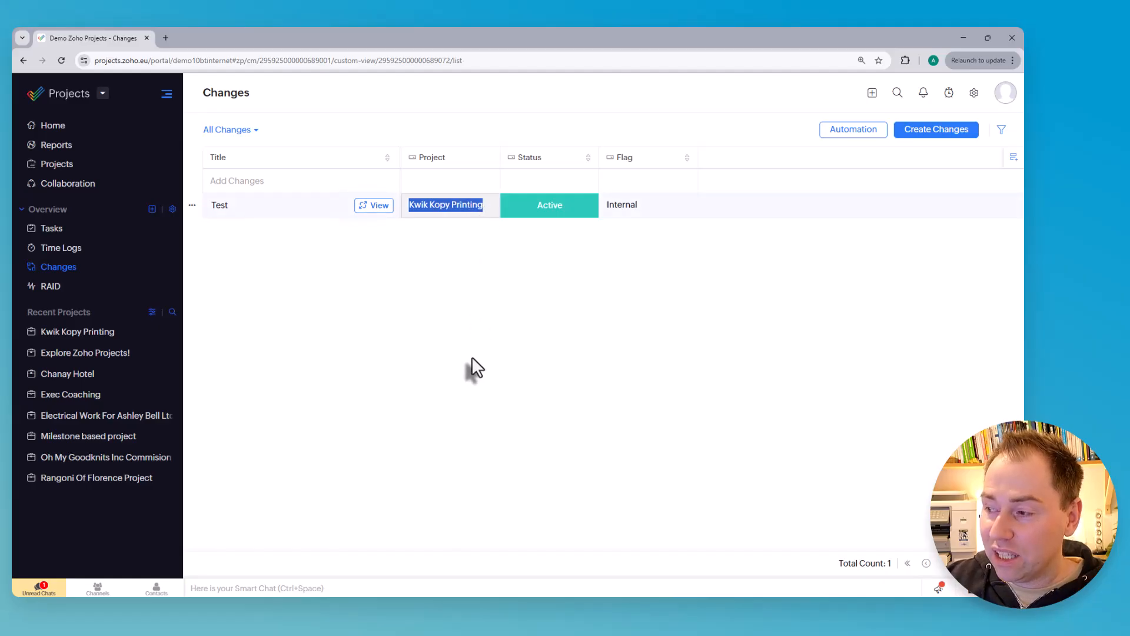